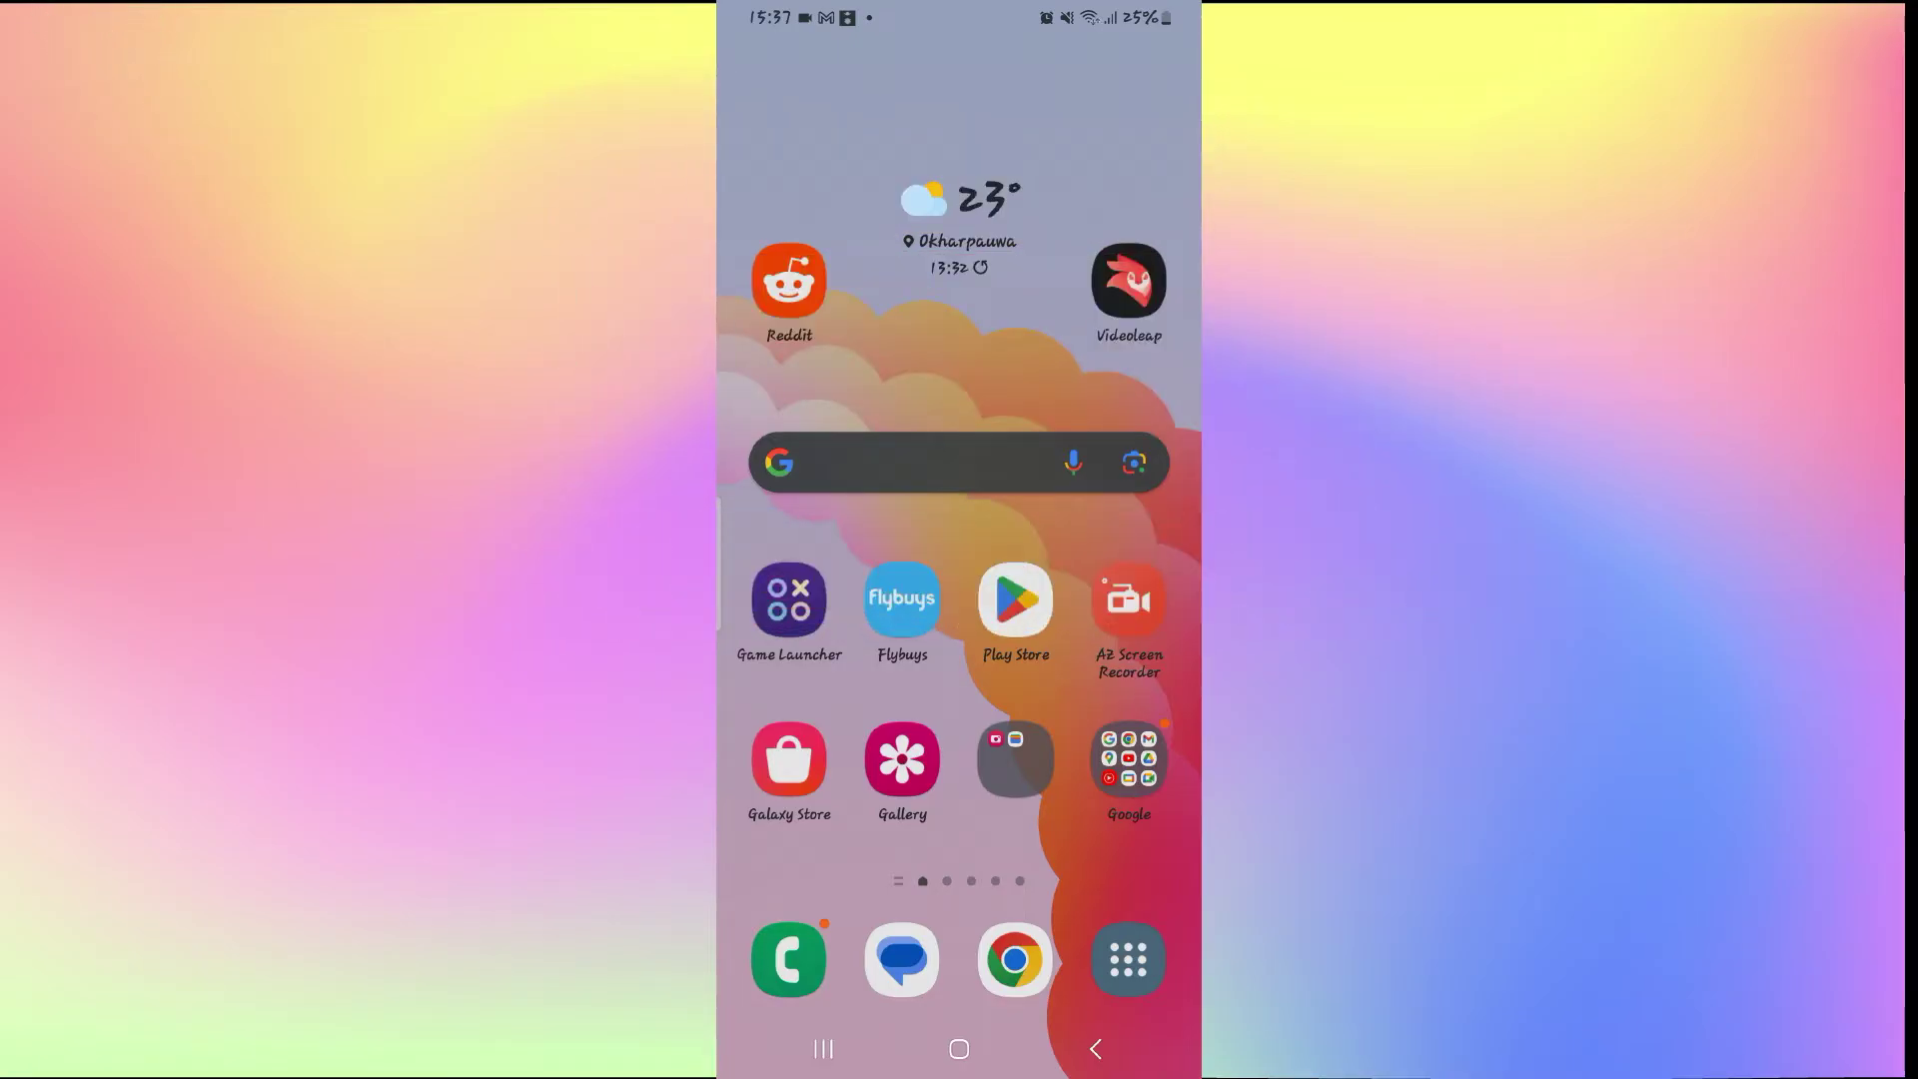
Step: Launch Reddit and switch to the Chat tab, which shows an empty conversation list
click(788, 280)
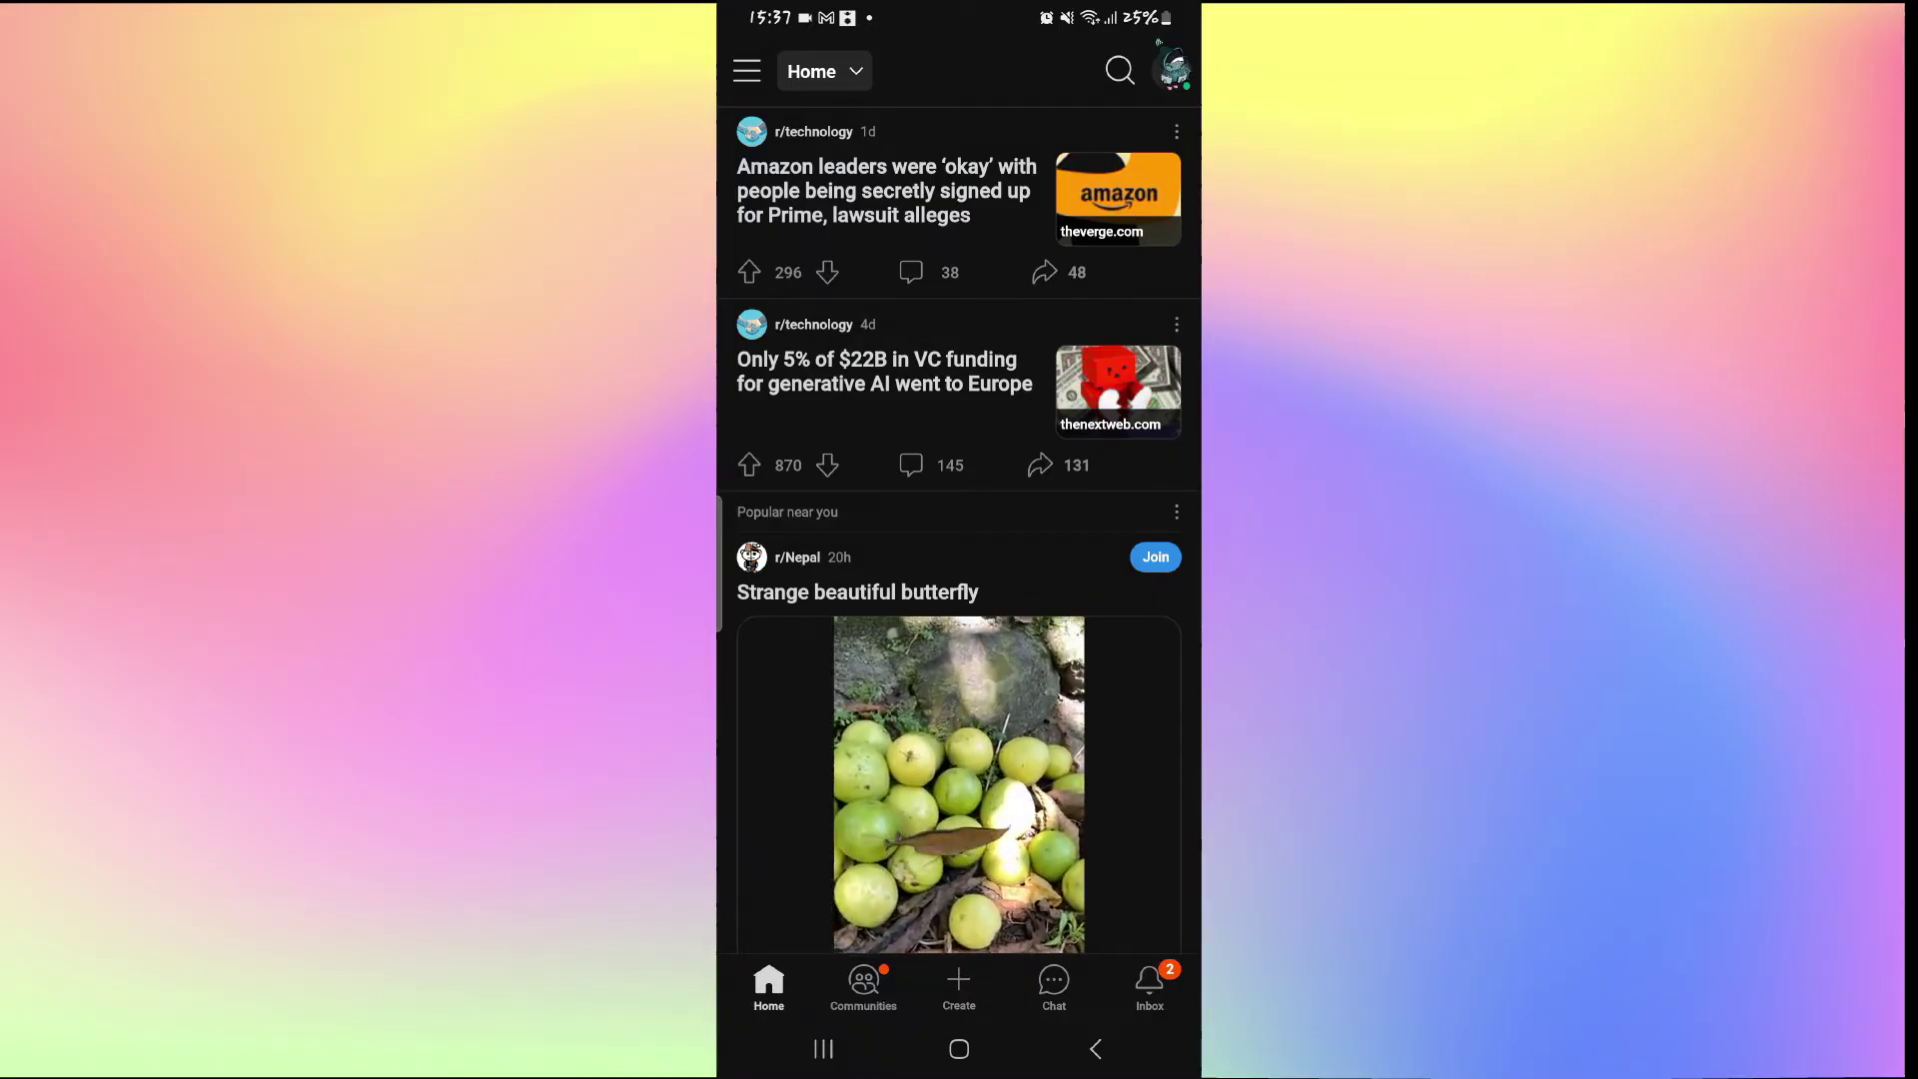
click(1053, 986)
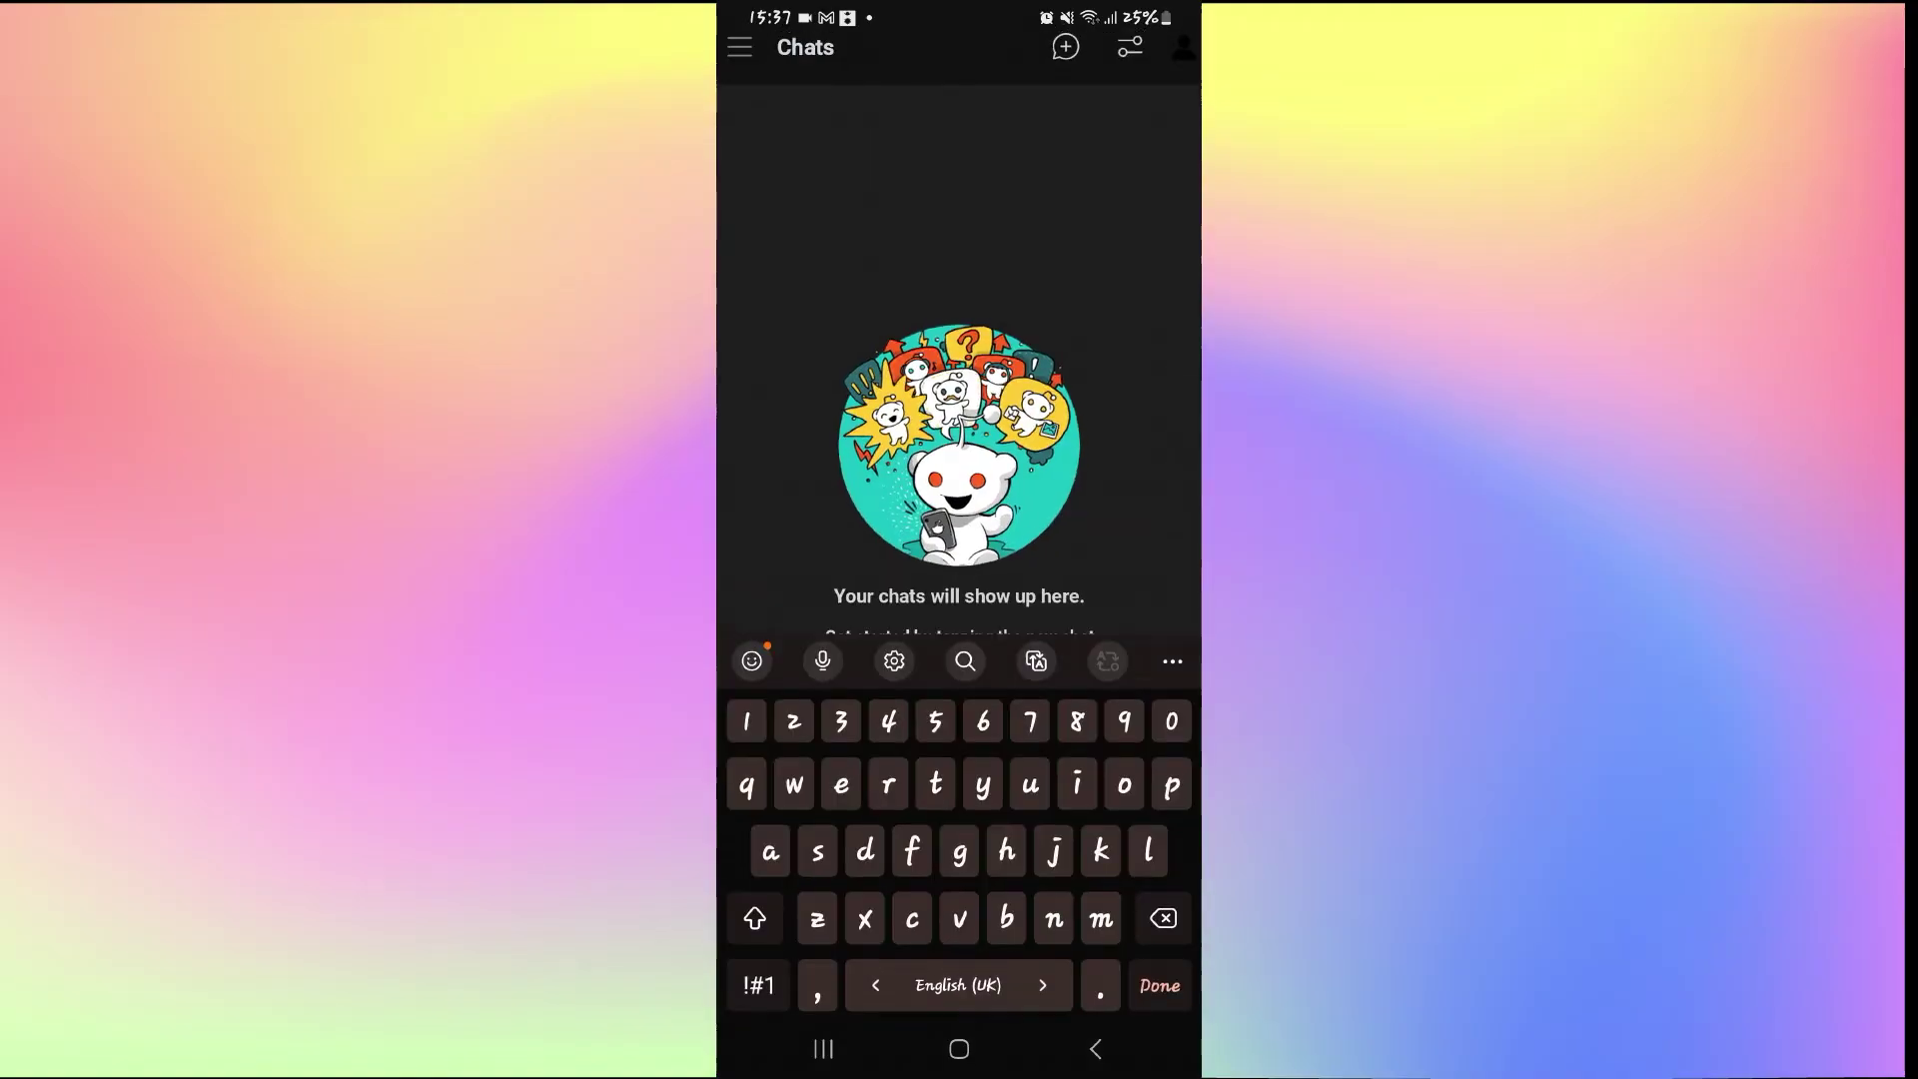
Step: Create a new chat, choose the searched user as recipient, and start the conversation
click(1060, 71)
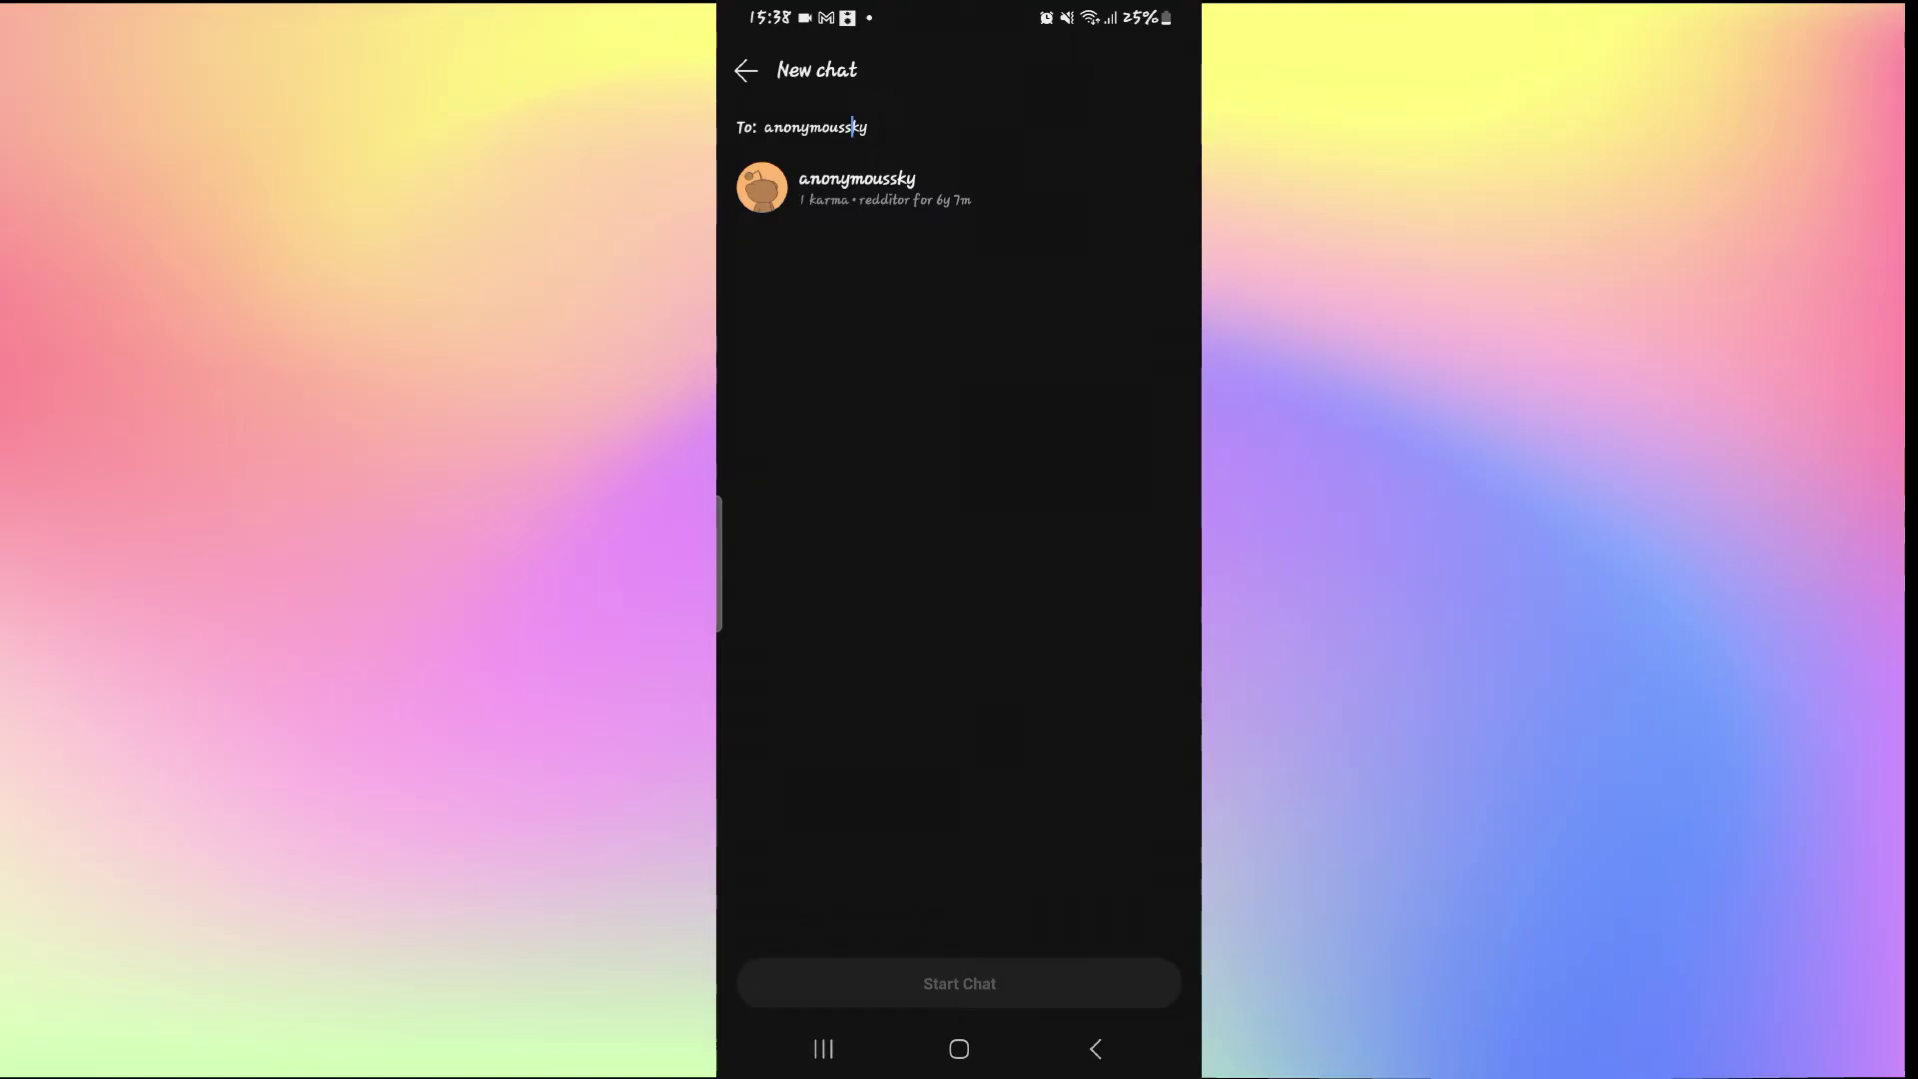
click(1004, 191)
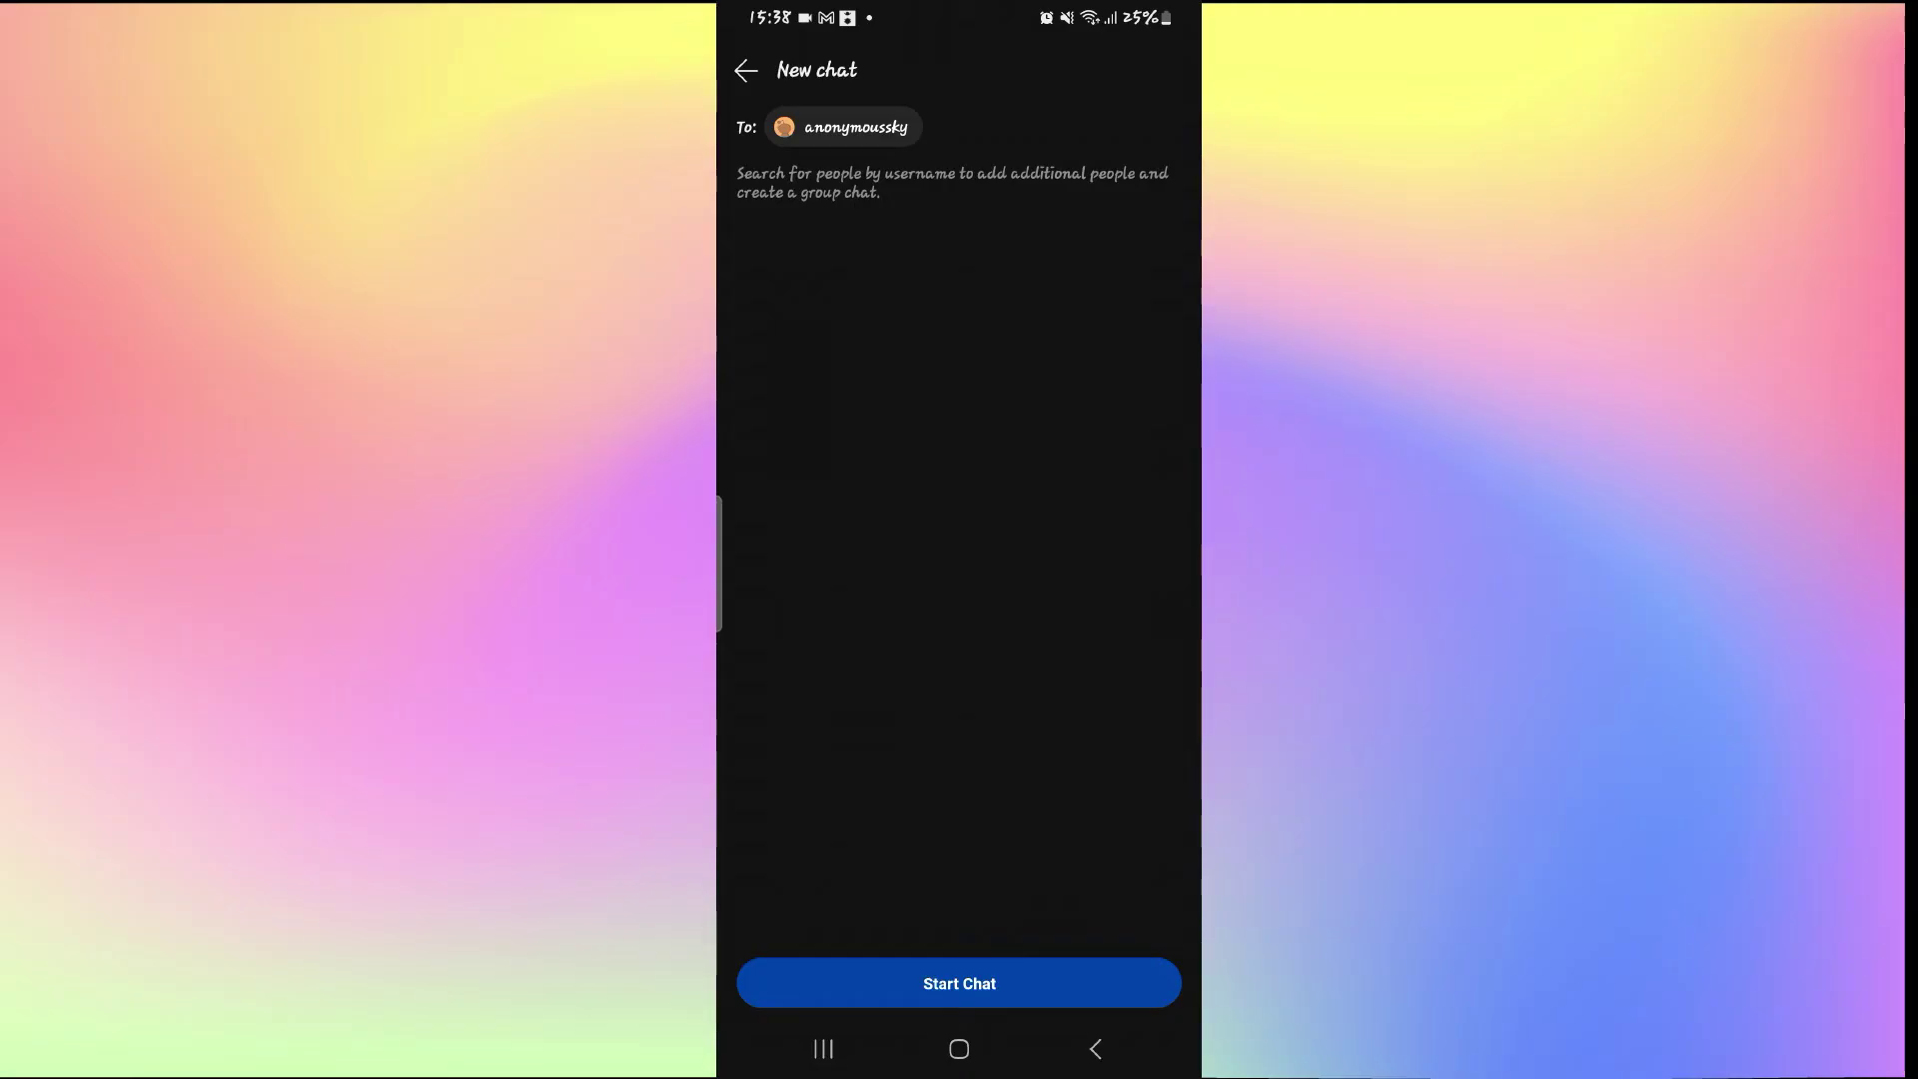
click(1035, 991)
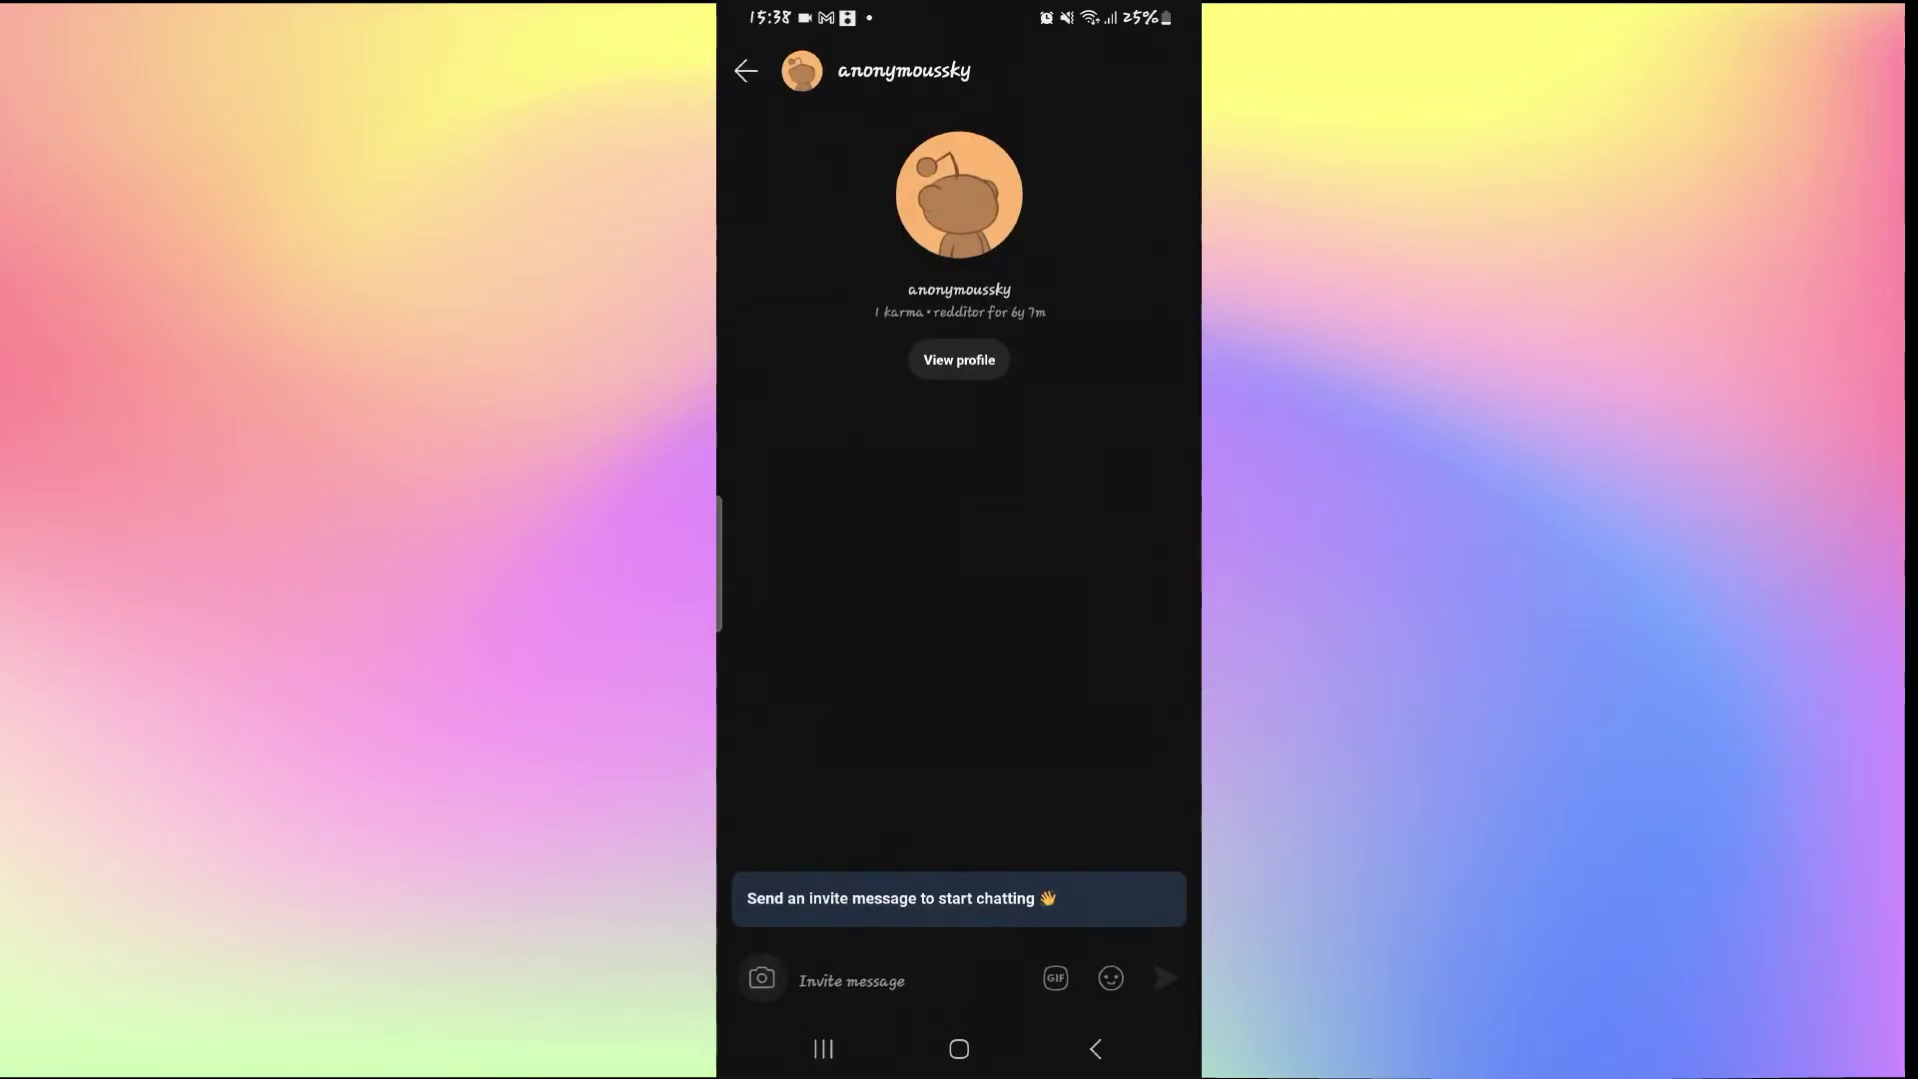
click(911, 980)
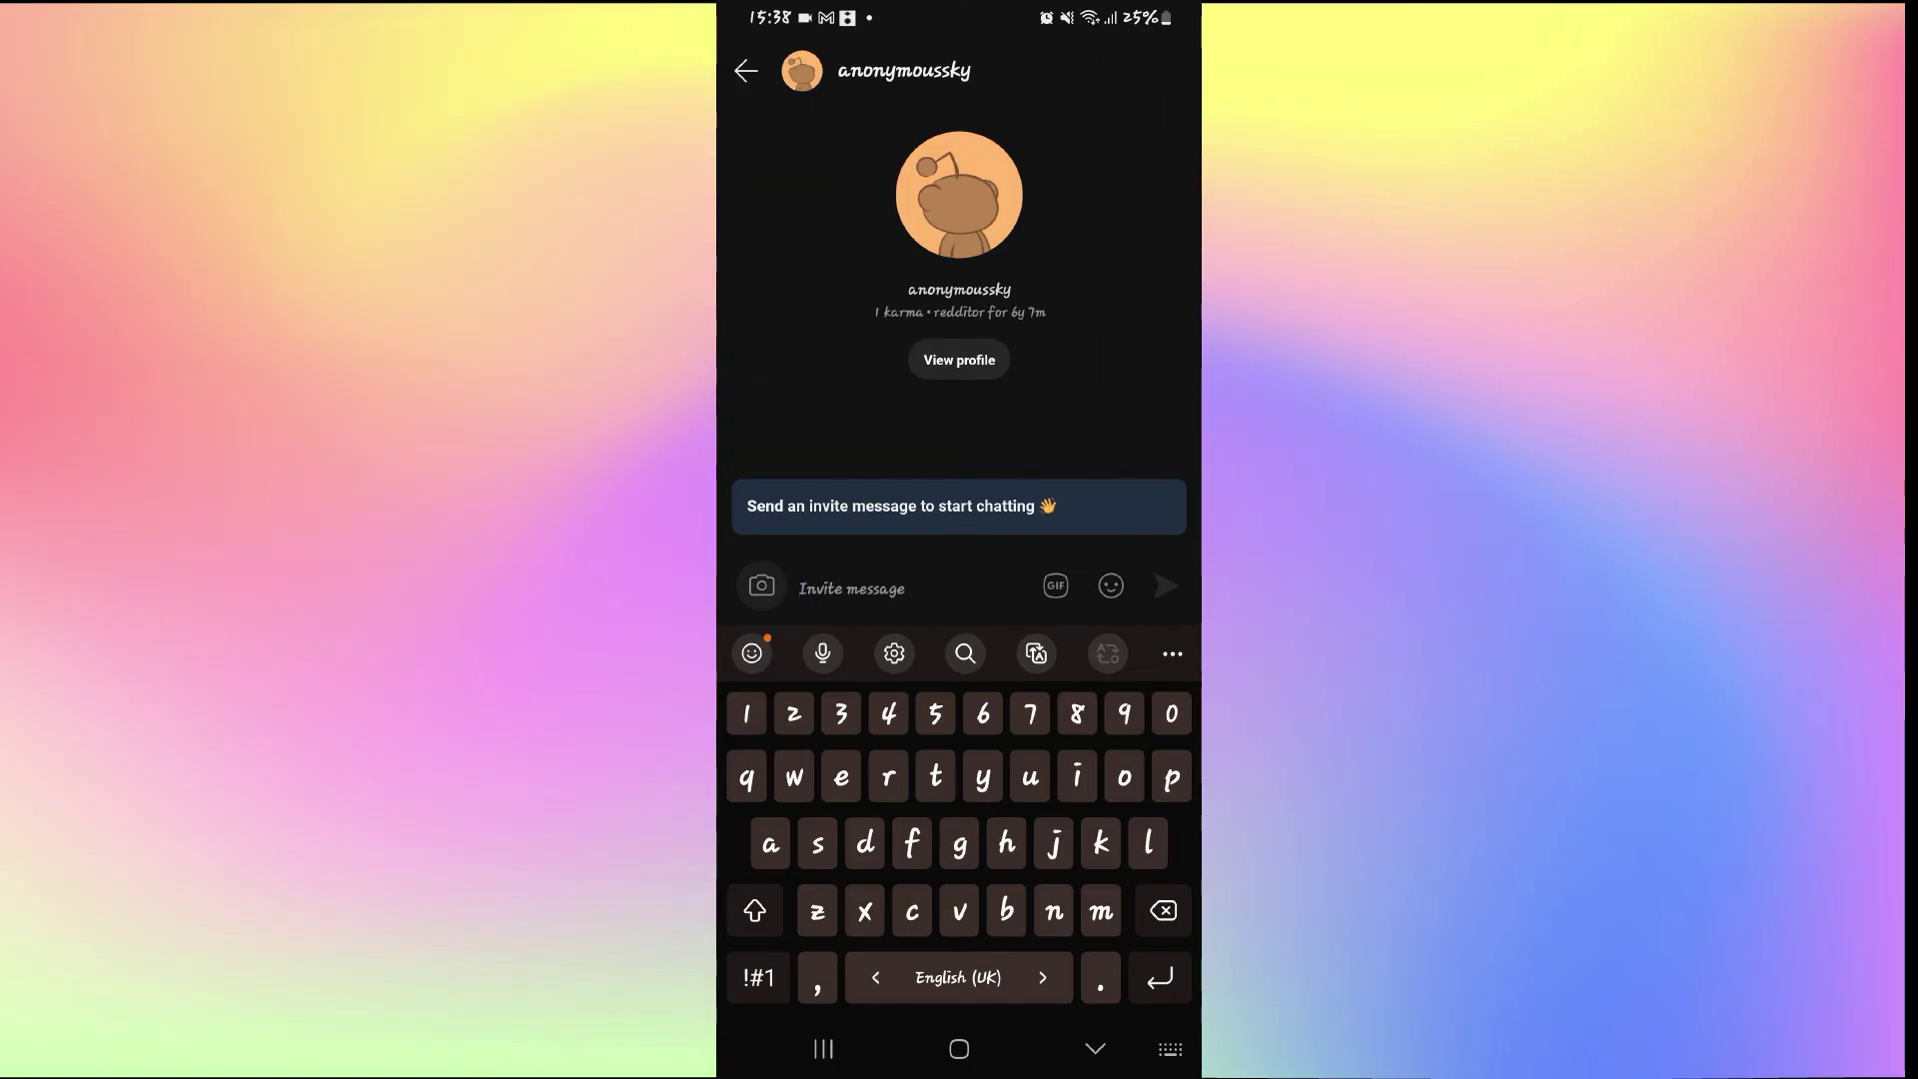
click(1095, 1049)
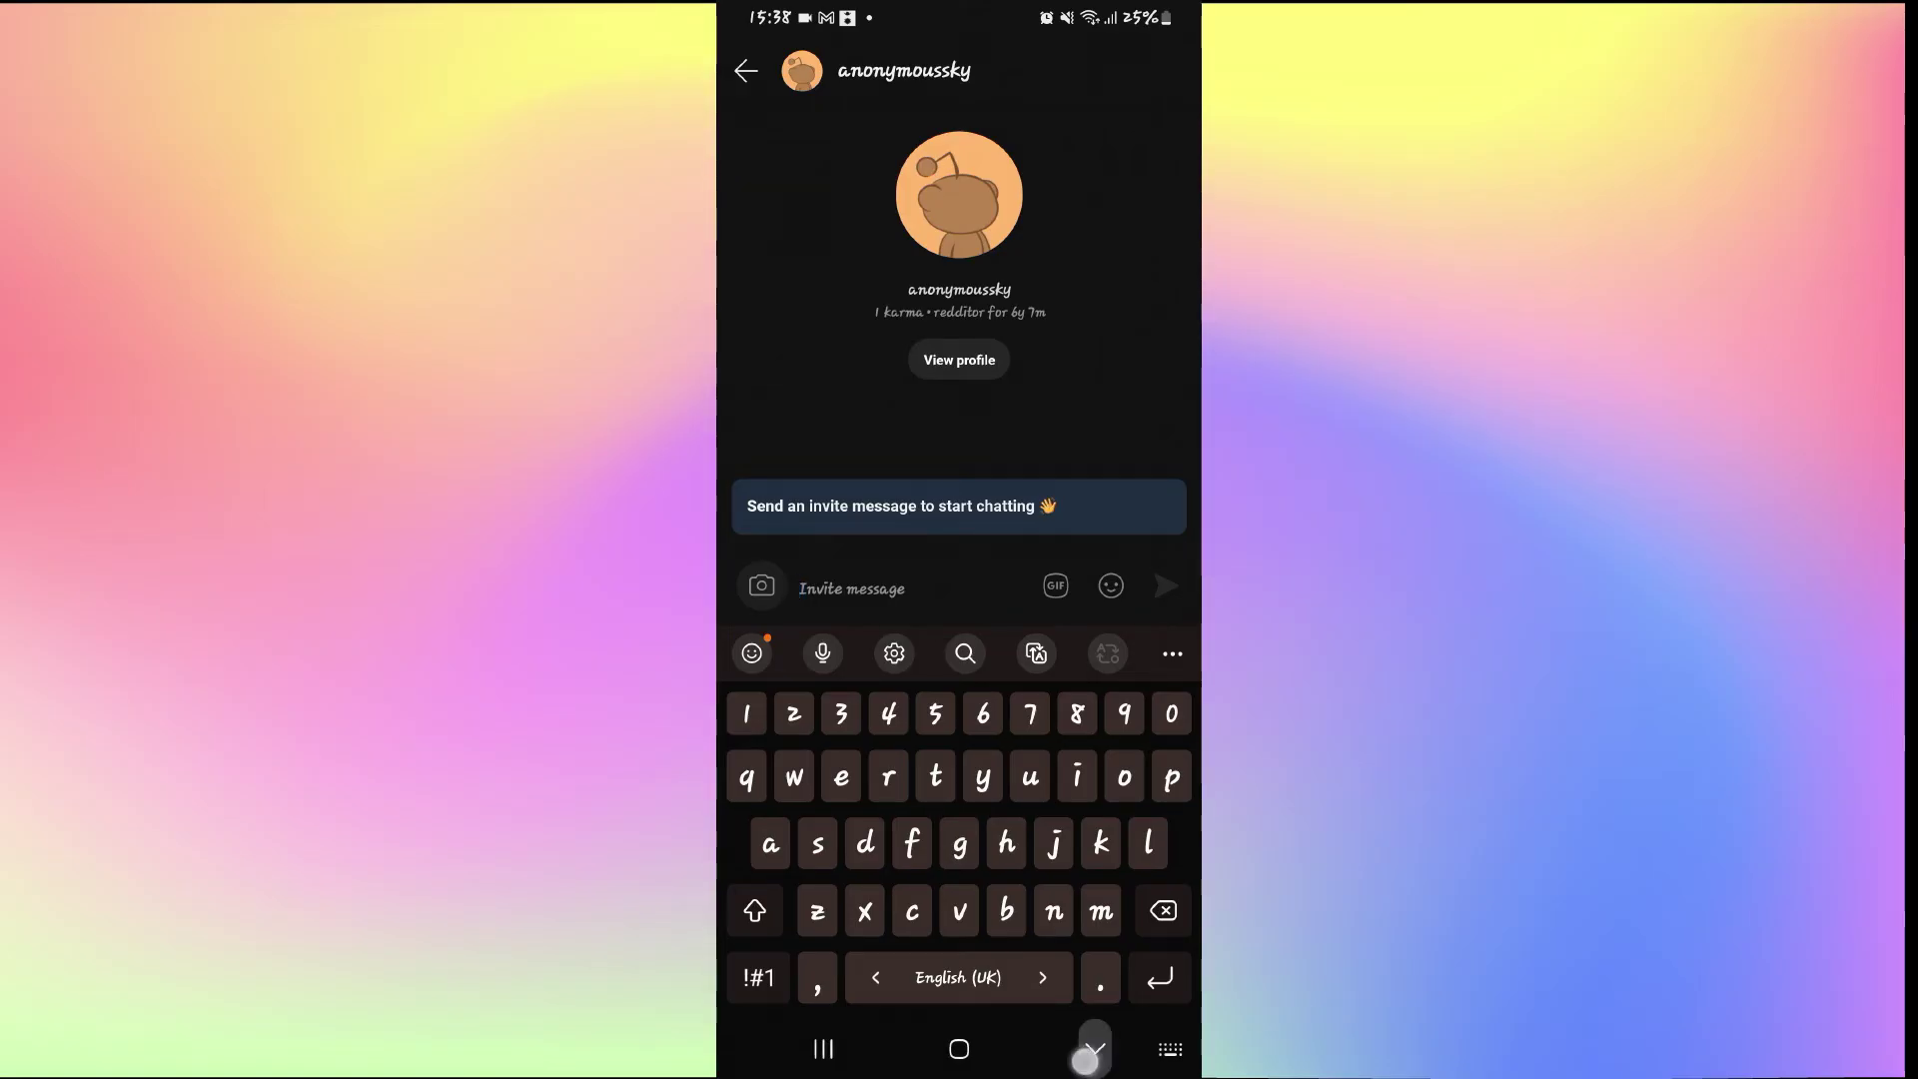
click(959, 1049)
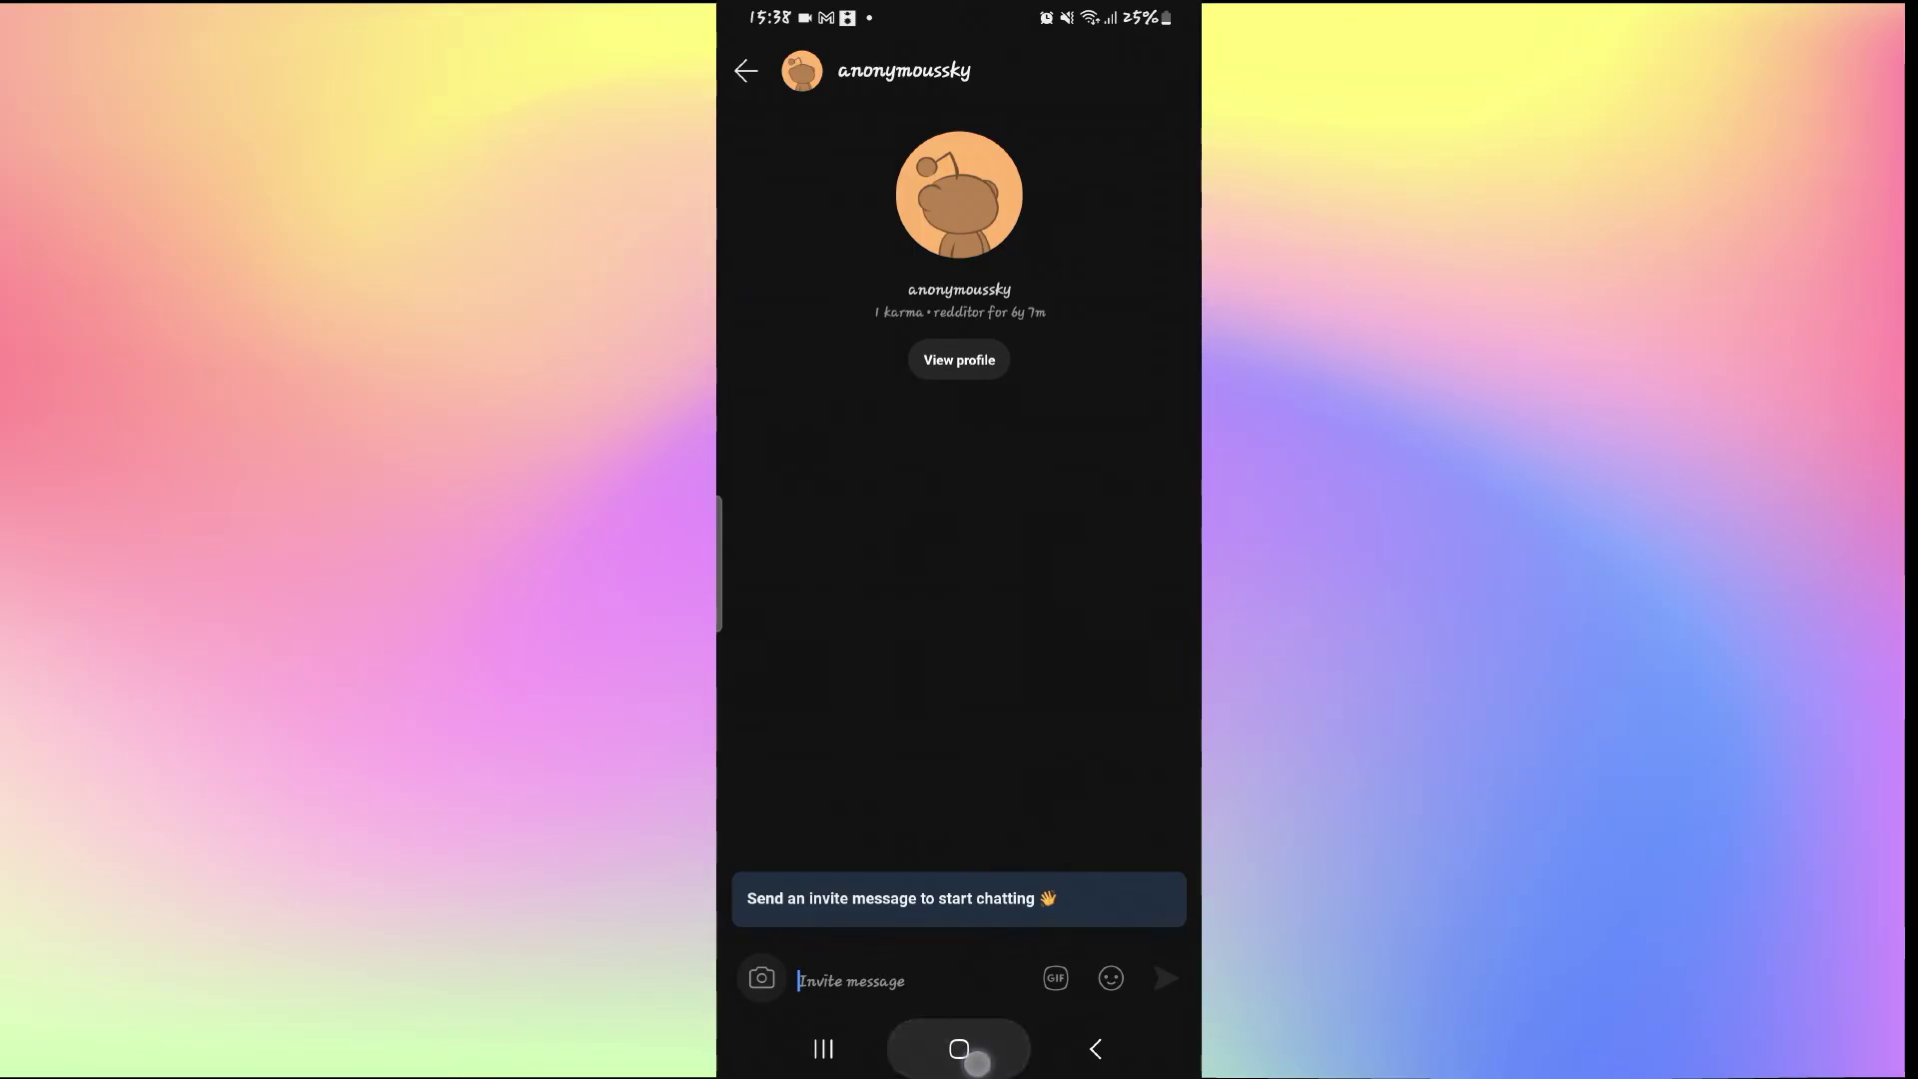